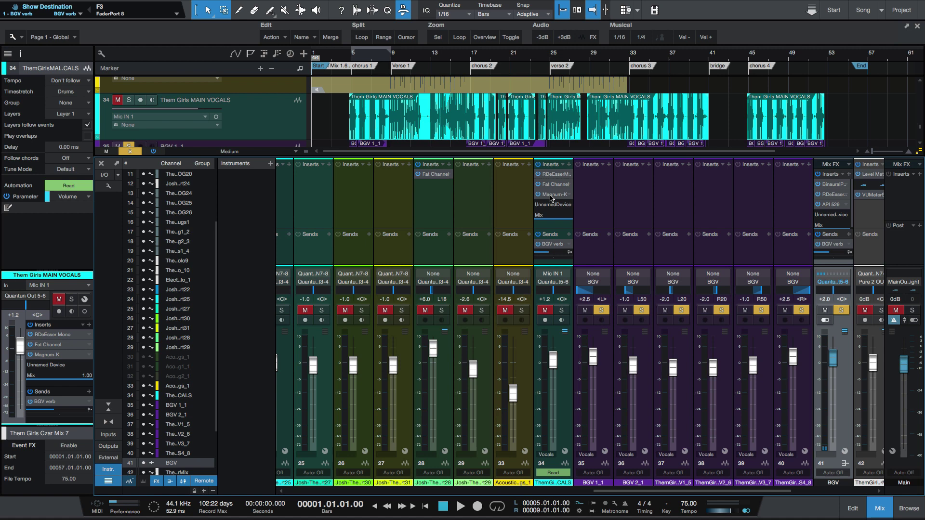
# Step: Inspect the main vocals' Magnum-K insert and the BGV bus's API 529 insert, then close both
pyautogui.click(552, 199)
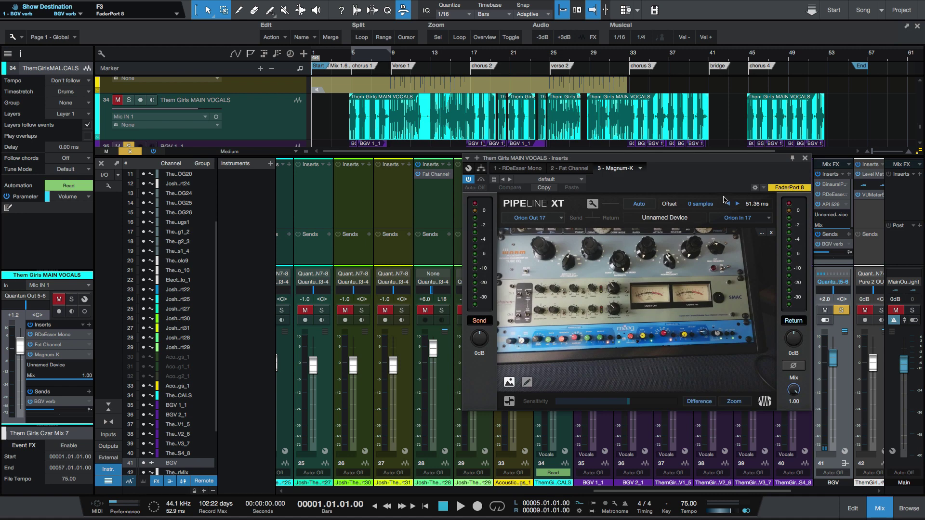
pyautogui.click(805, 159)
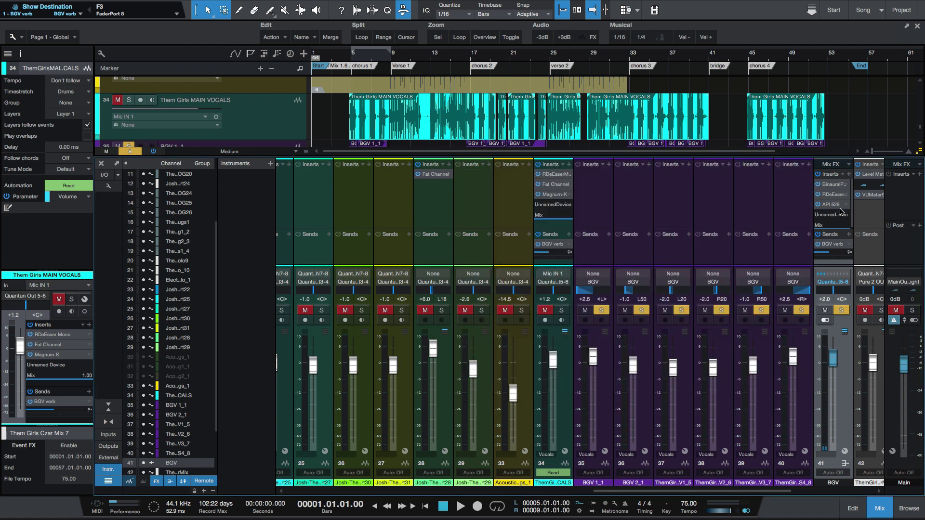
pyautogui.click(828, 205)
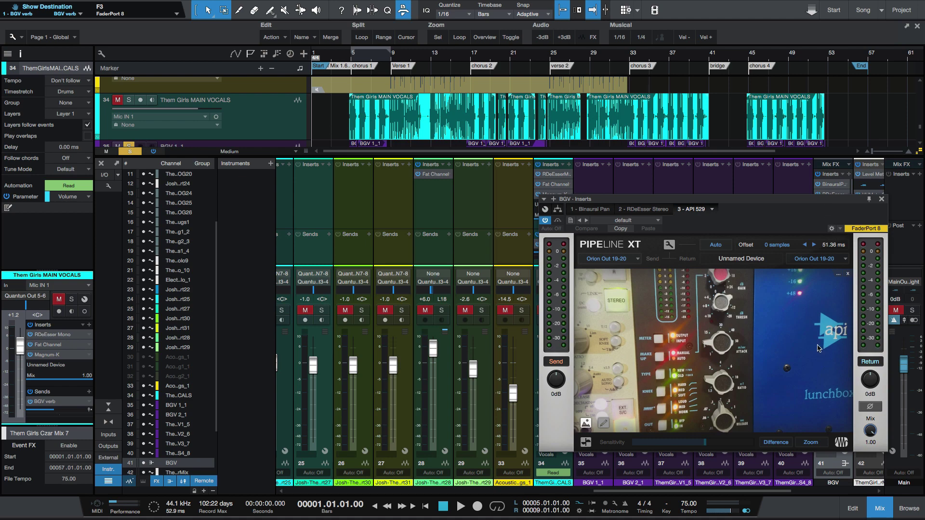
pyautogui.click(782, 367)
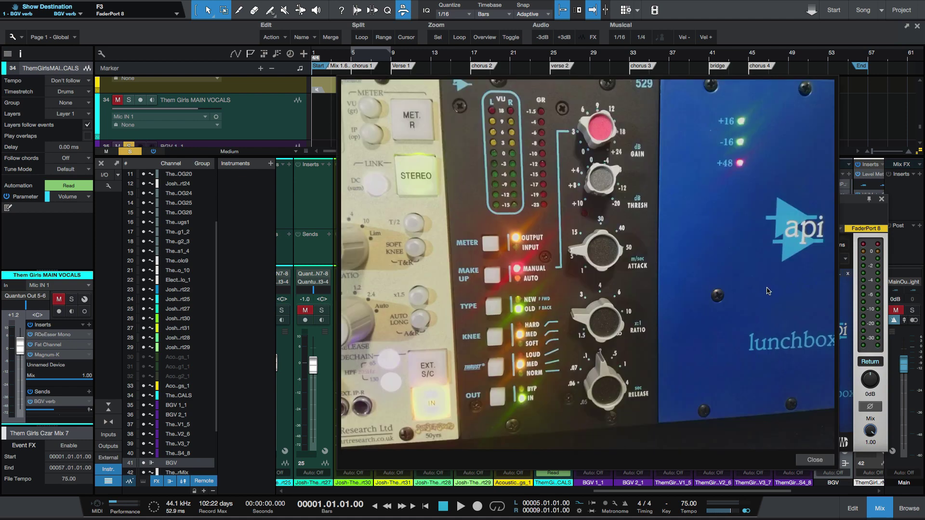
pyautogui.click(769, 288)
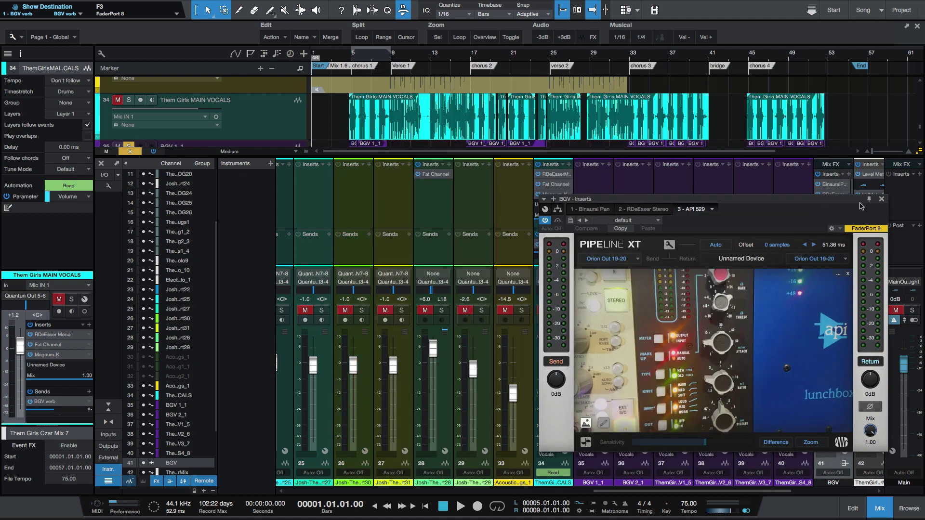
pyautogui.click(883, 199)
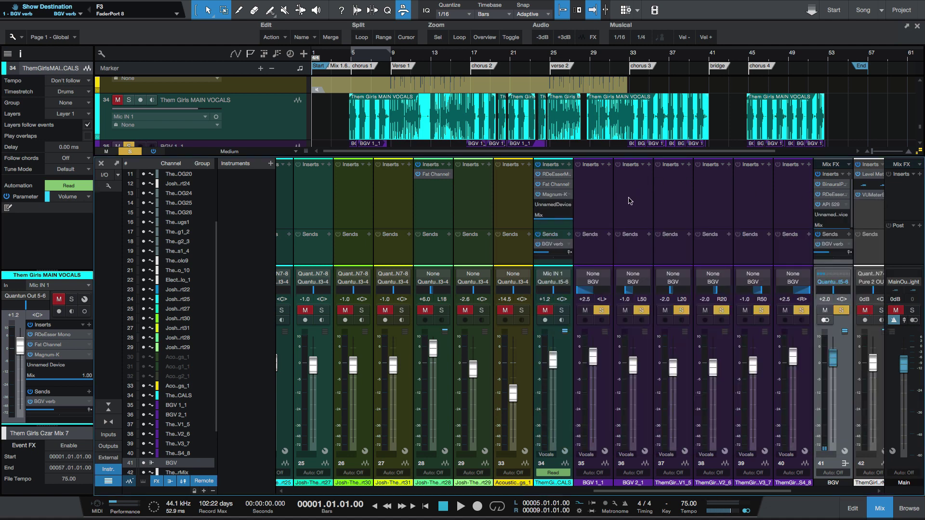
# Step: Visit the Start page, then return to the Them Girls song
pyautogui.click(834, 8)
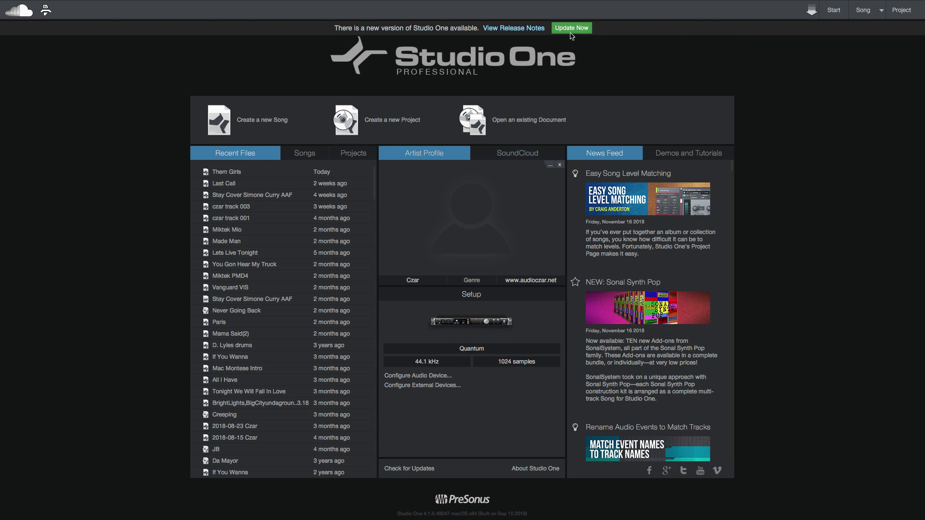
pyautogui.click(880, 10)
pyautogui.click(864, 27)
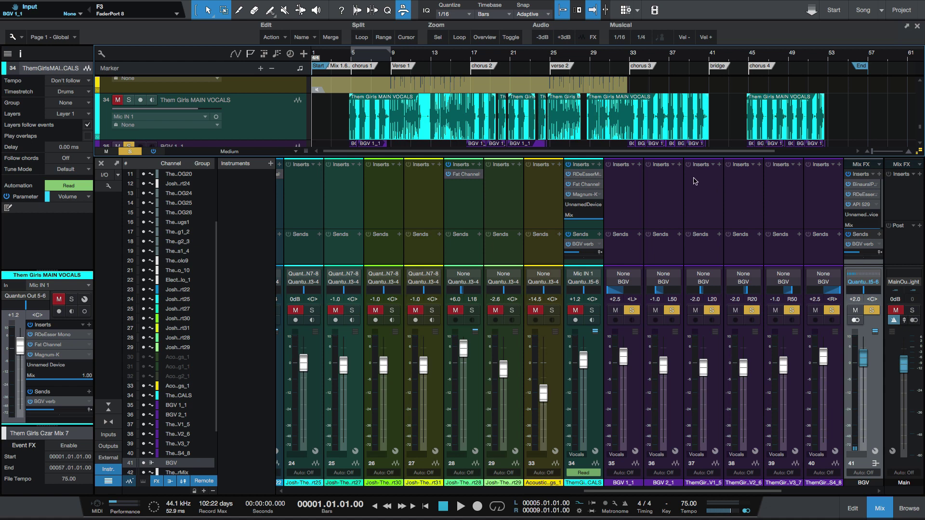
# Step: Hide the mixer, select the Them Girls Czar Mix track, and open then cancel Export Stems
pyautogui.press('F3')
pyautogui.click(333, 436)
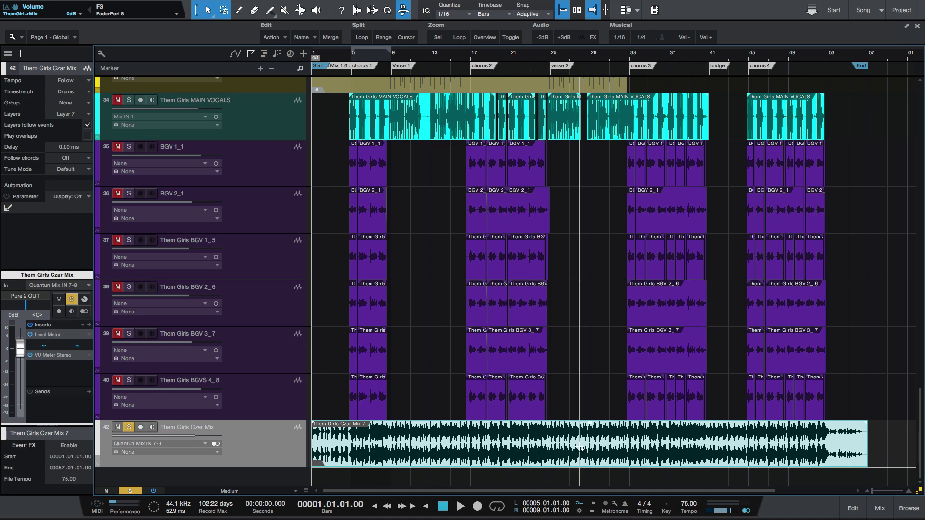
pyautogui.press('super+shift+e')
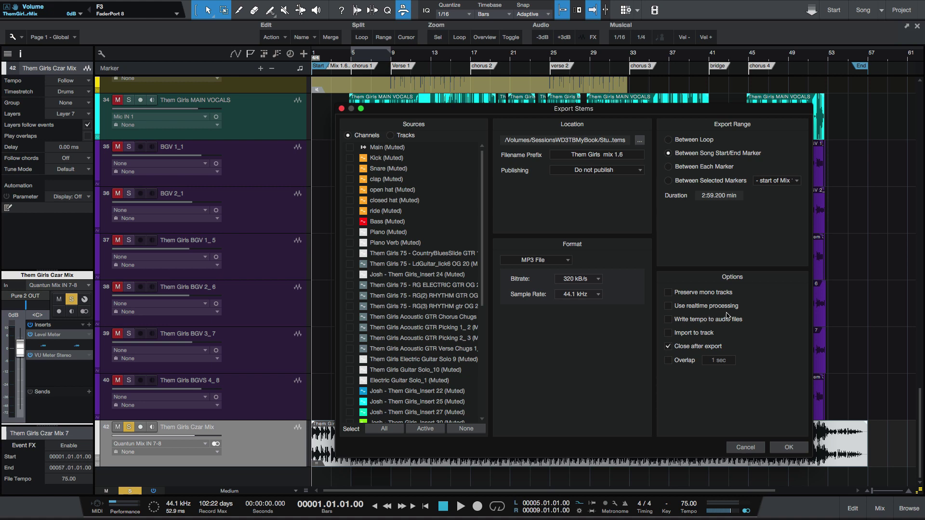
pyautogui.click(741, 448)
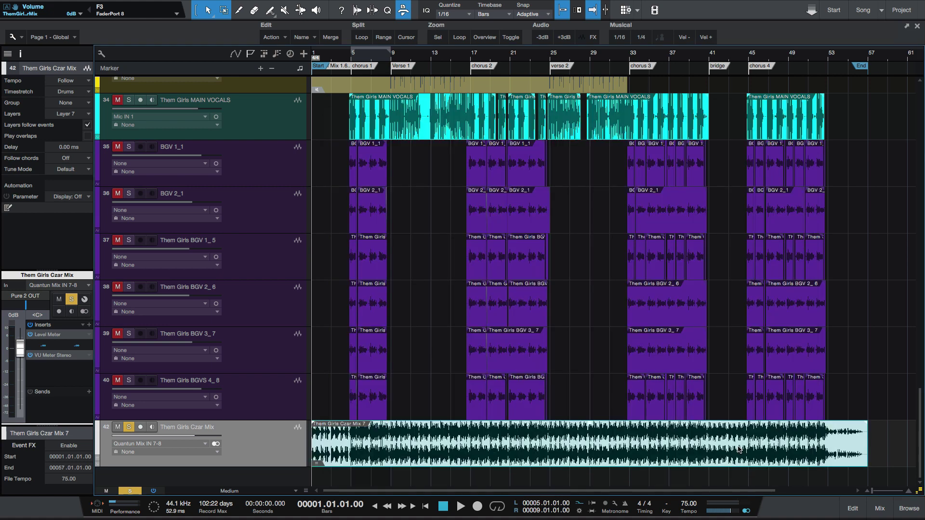
# Step: Show the mixer again and toggle the main vocals' Magnum-K insert off and back on
pyautogui.press('F3')
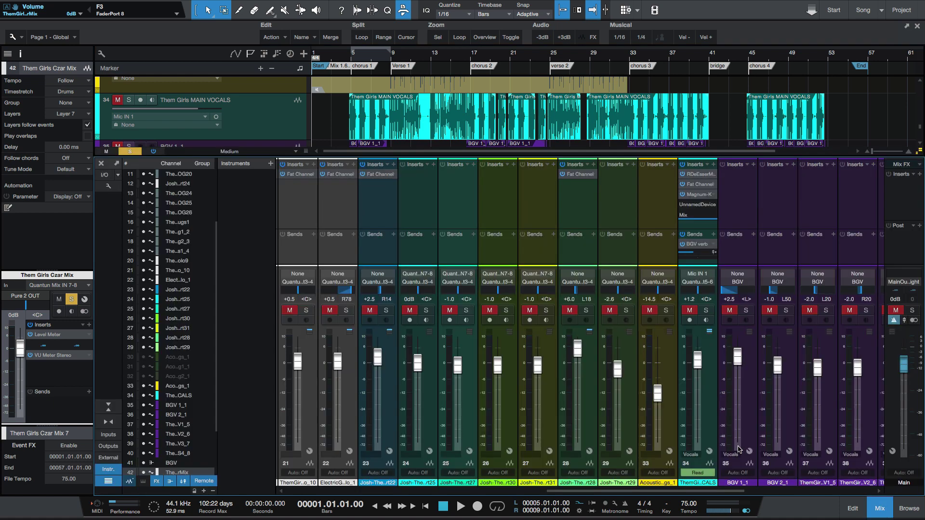
pyautogui.click(683, 194)
pyautogui.hscroll(4, 857, 219)
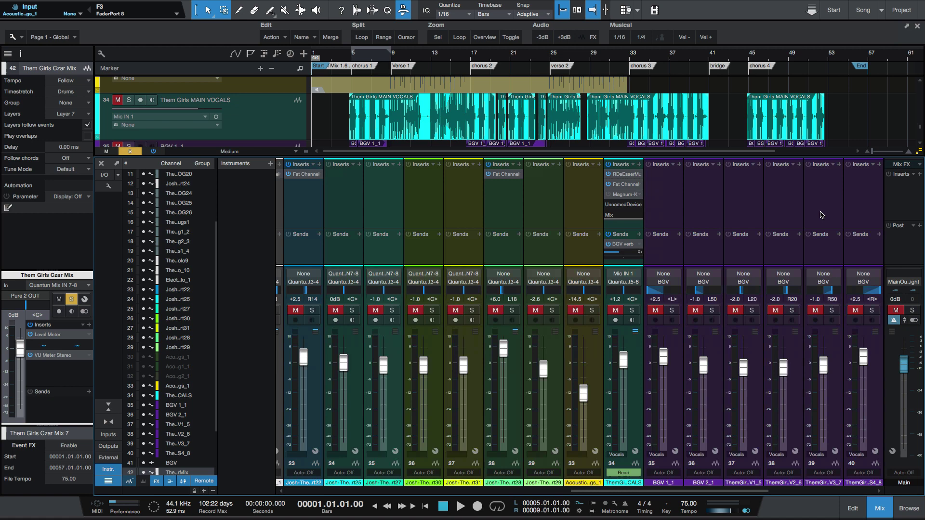
pyautogui.hscroll(2, 822, 215)
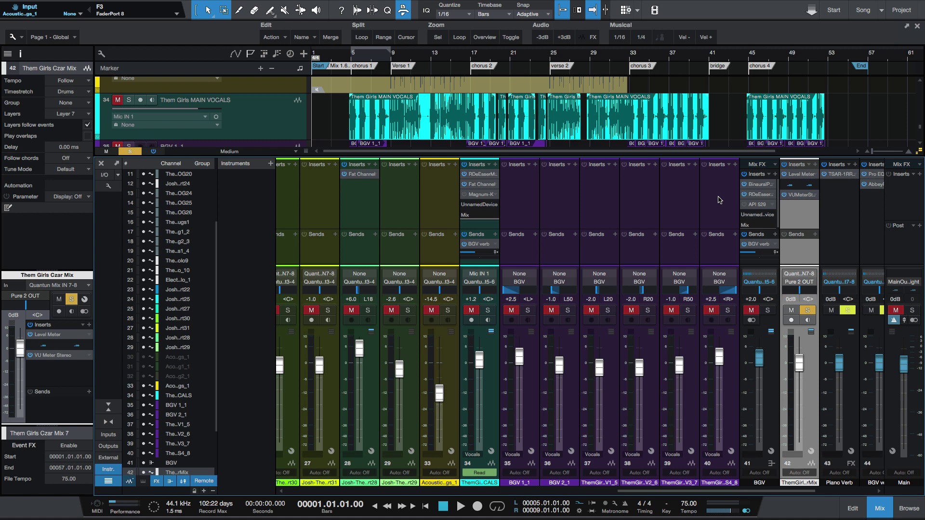
pyautogui.click(463, 195)
# Step: Reopen Export Stems after cancelling once, and list sources by Tracks with only Them Girls Czar Mix ticked
pyautogui.press('super+shift+e')
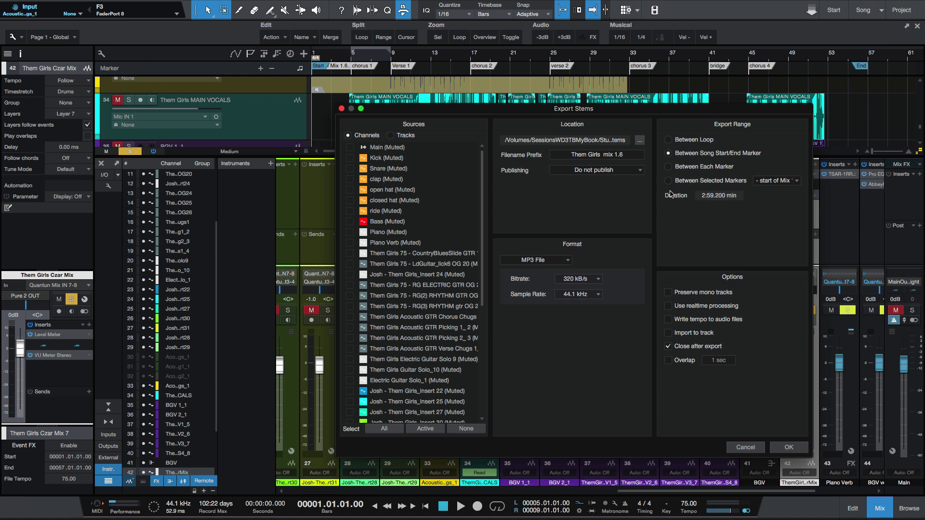
pyautogui.click(745, 447)
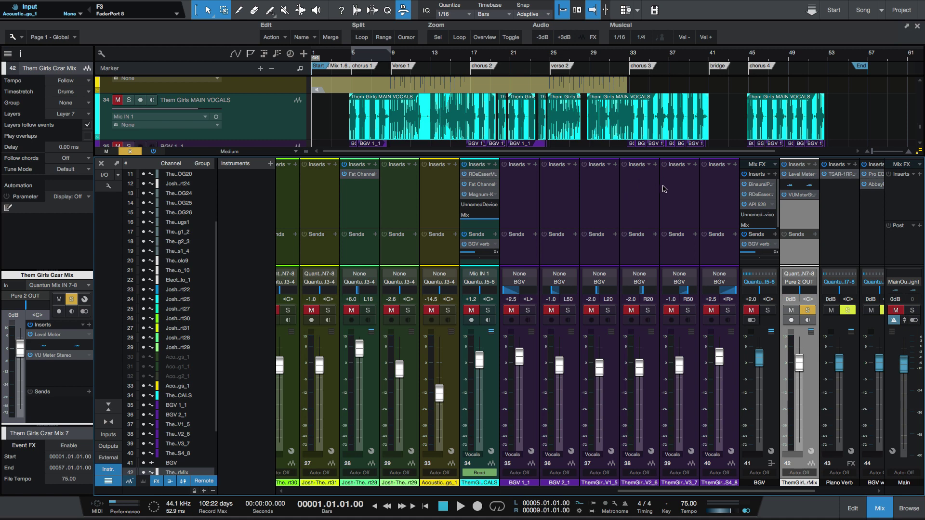
pyautogui.press('super+shift+e')
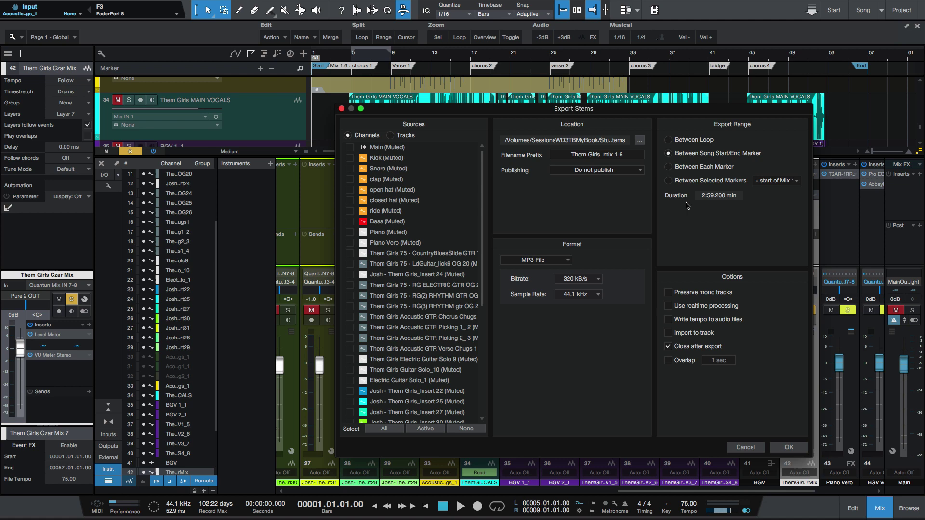
pyautogui.scroll(-6, 438, 279)
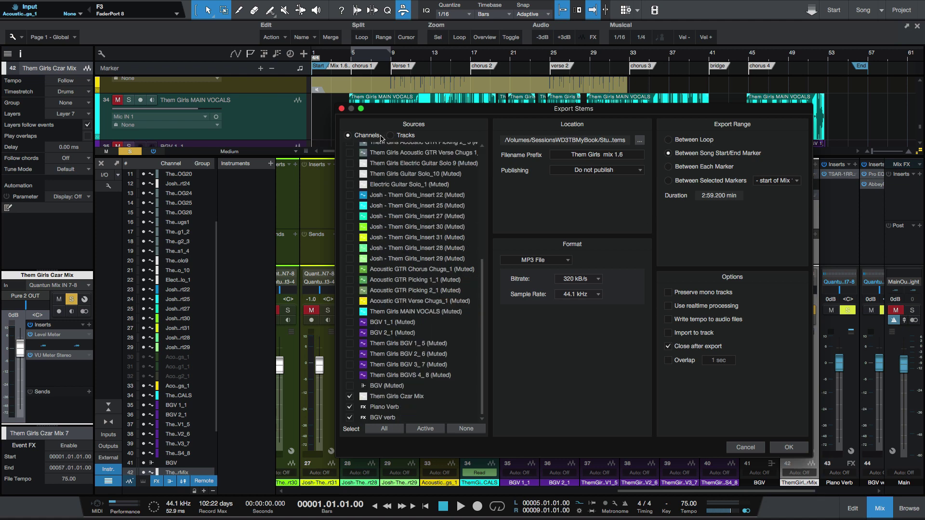
pyautogui.click(391, 135)
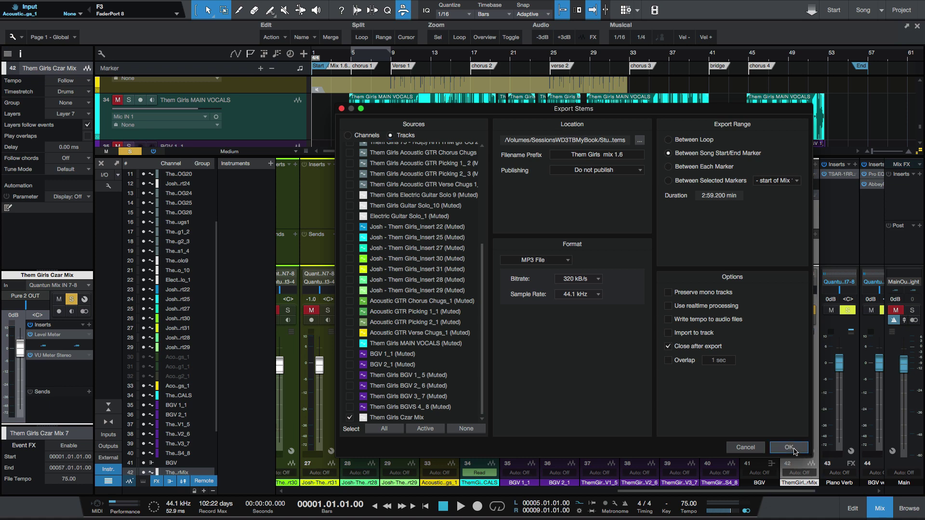
# Step: Export the Czar Mix stem, close the progress window, and bypass the main vocals' Magnum-K insert
pyautogui.click(790, 447)
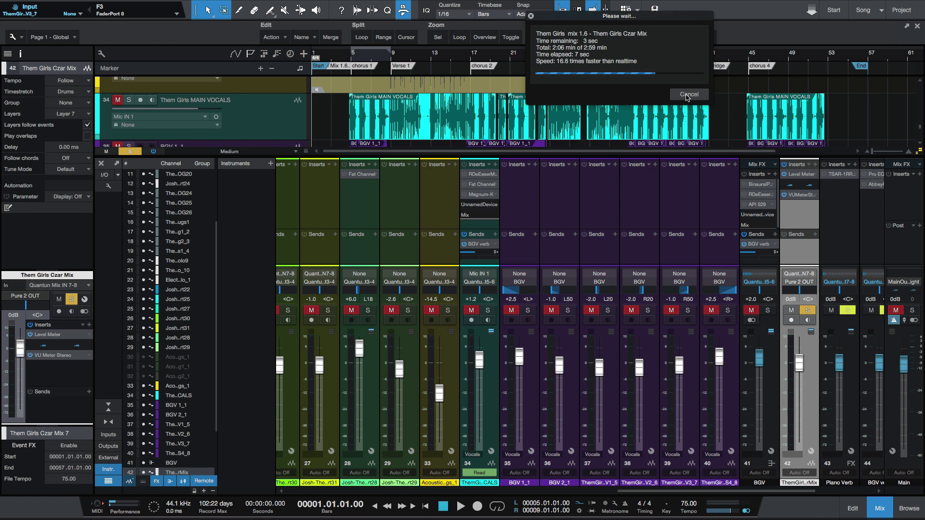
pyautogui.click(687, 96)
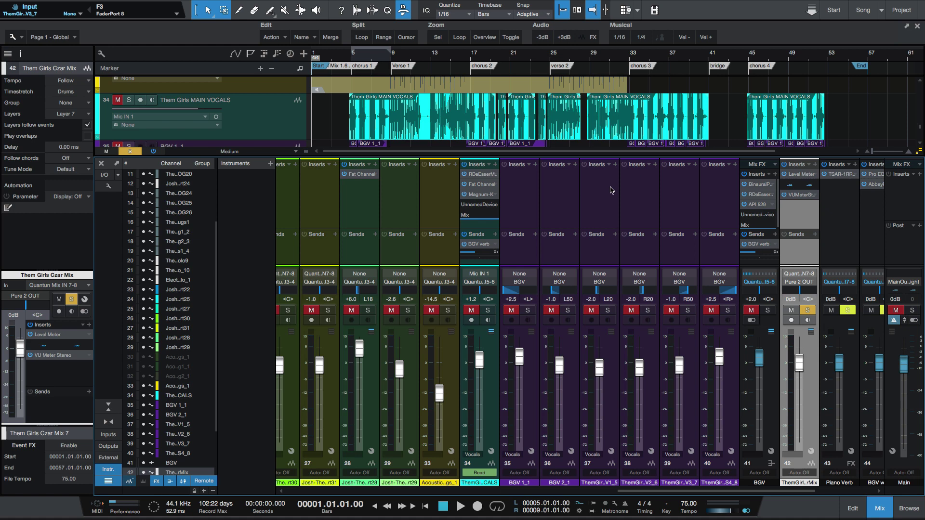
pyautogui.click(464, 195)
# Step: Bring up the Export Stems settings with the Super+Shift+E shortcut
pyautogui.press('super+shift+e')
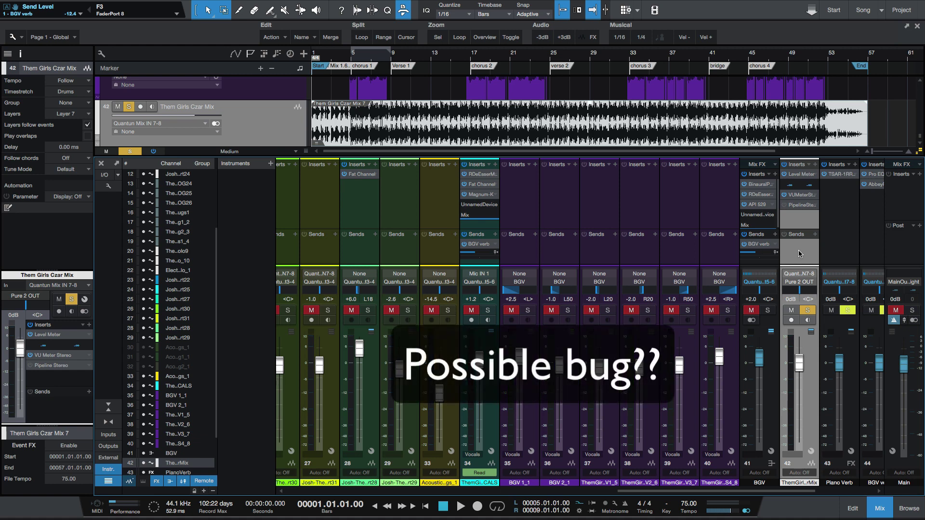
# Step: Power on the Czar Mix's Pipeline Stereo insert and export its stem with Tracks as the source
pyautogui.click(785, 209)
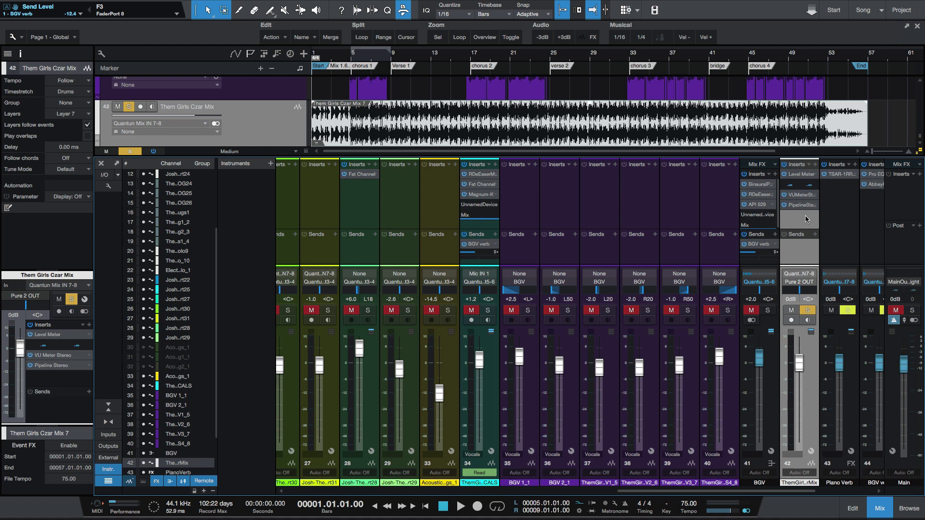
pyautogui.press('super+shift+e')
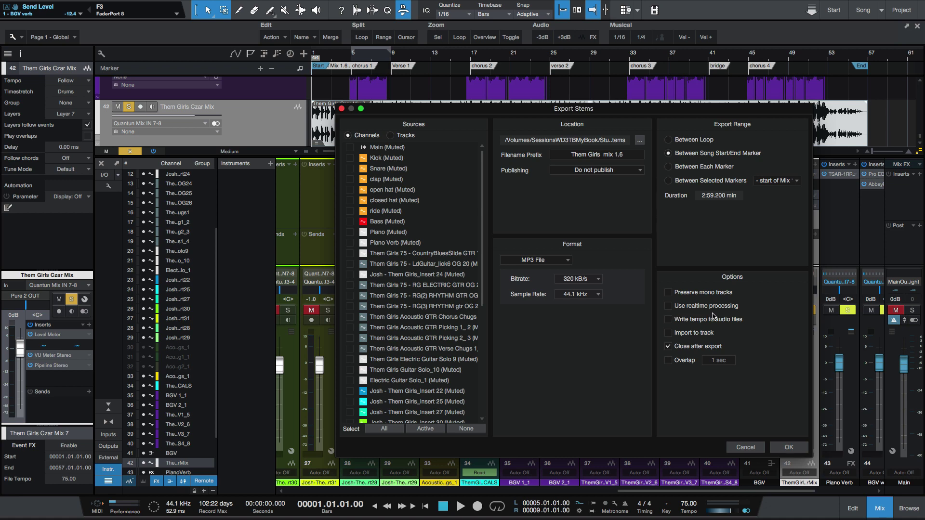
pyautogui.click(390, 136)
pyautogui.click(788, 447)
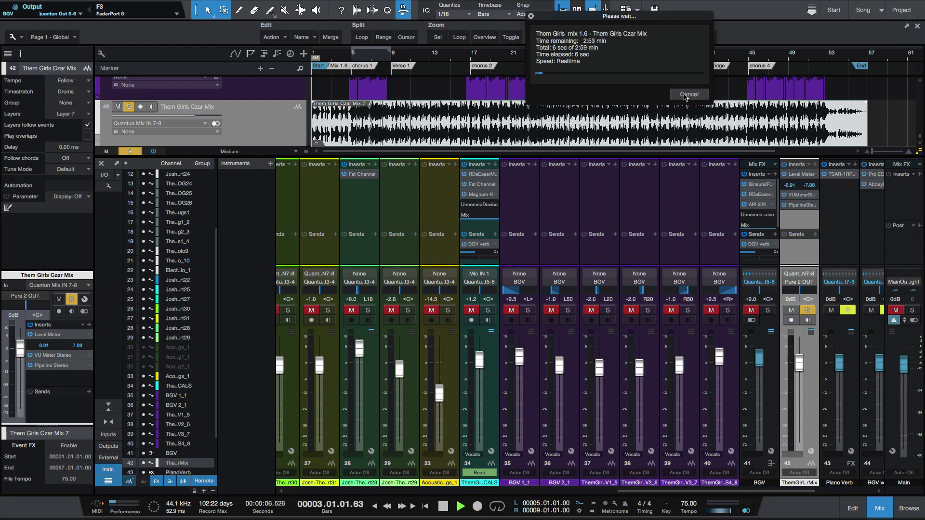
# Step: Cancel the realtime export and delete the Pipeline Stereo insert from the Czar Mix channel
pyautogui.click(687, 95)
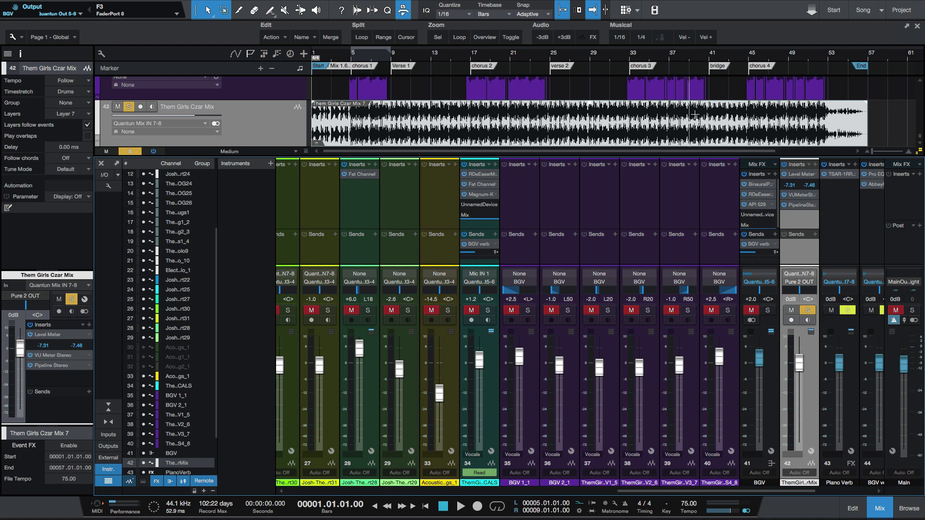
pyautogui.click(717, 215)
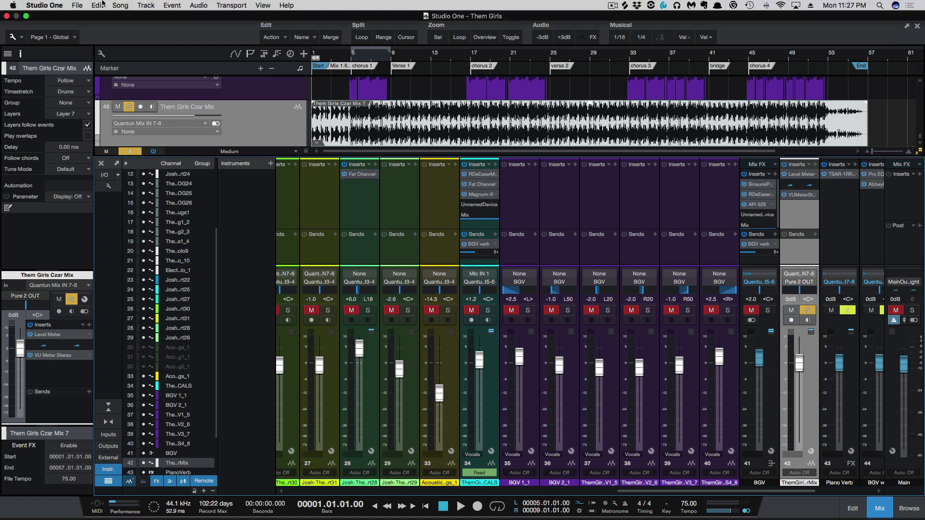
pyautogui.click(120, 5)
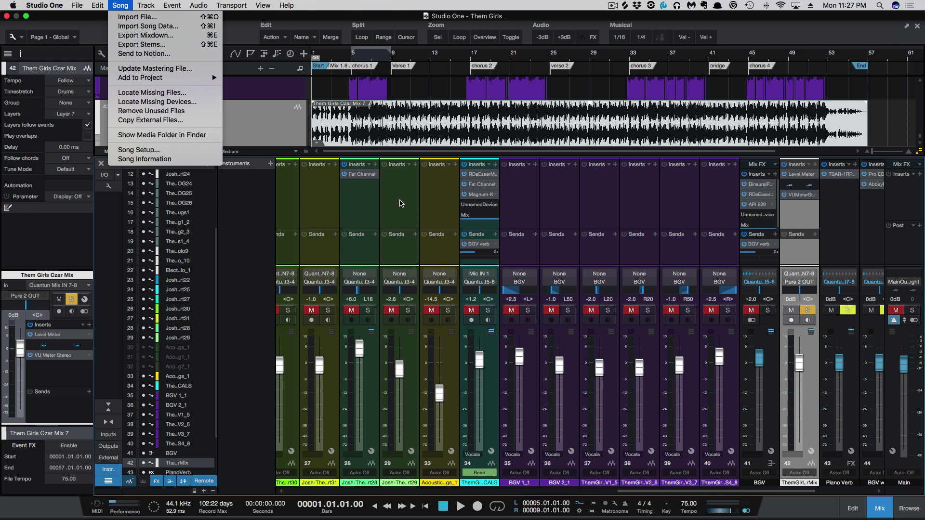
pyautogui.click(430, 197)
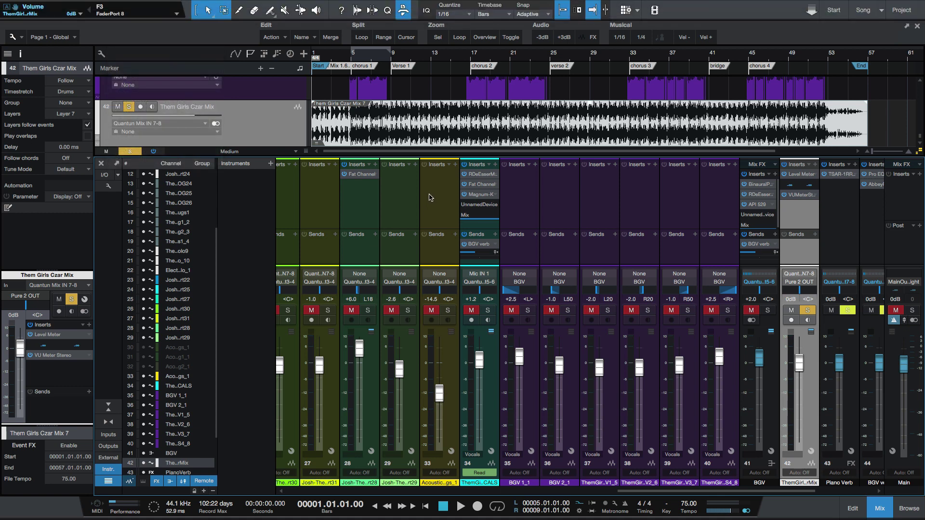